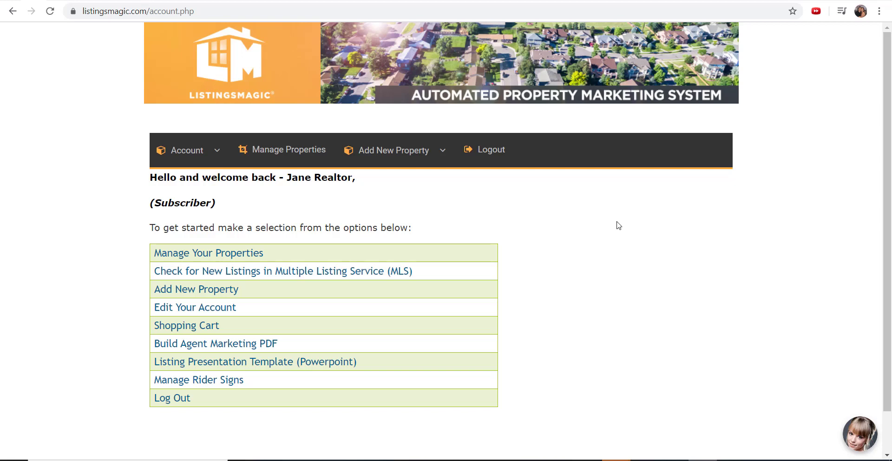
# Open Edit Account Info from the Account menu and scroll down through the form
pyautogui.moveTo(186, 150)
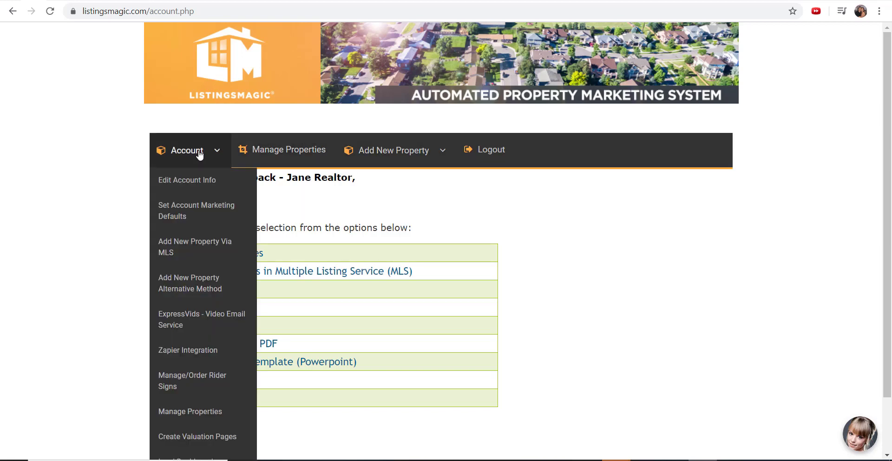
pyautogui.click(188, 182)
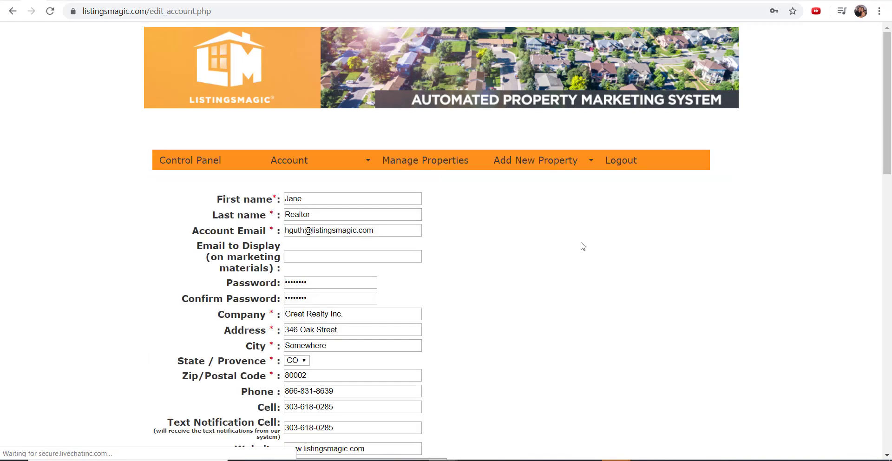
pyautogui.scroll(-9, 551, 233)
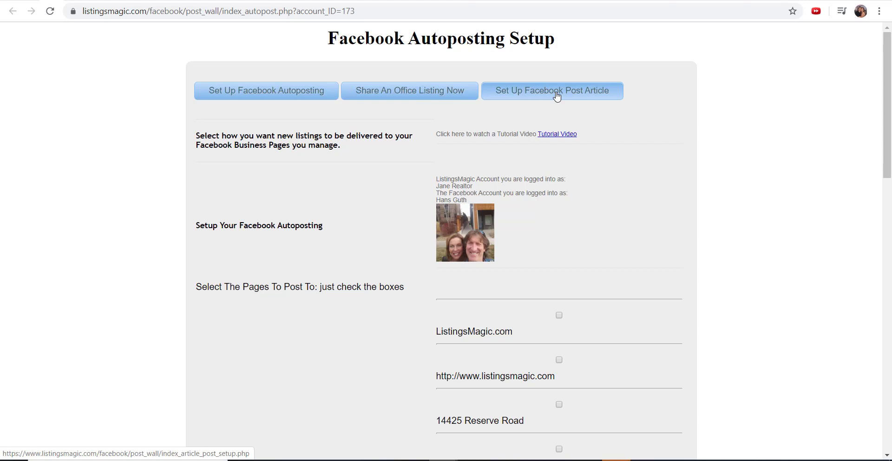
# Open Set Up Facebook Post Article and scroll past the page checkboxes to the Days section
pyautogui.click(557, 96)
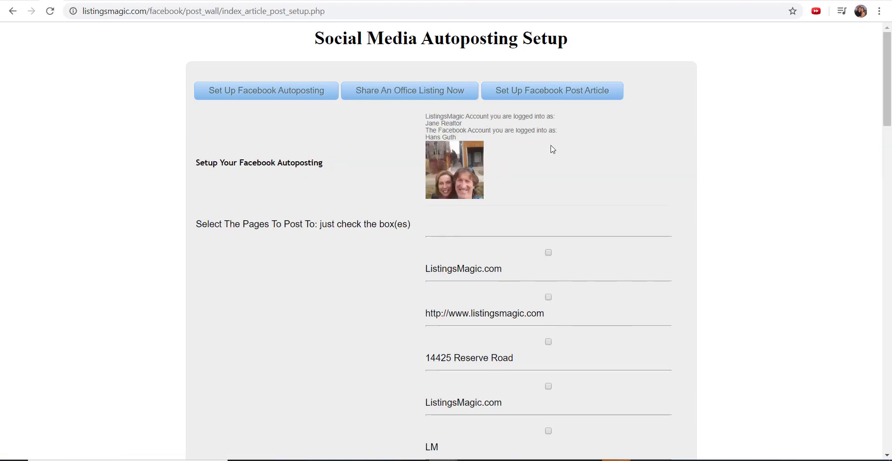
pyautogui.scroll(-4, 627, 162)
pyautogui.scroll(-5, 628, 161)
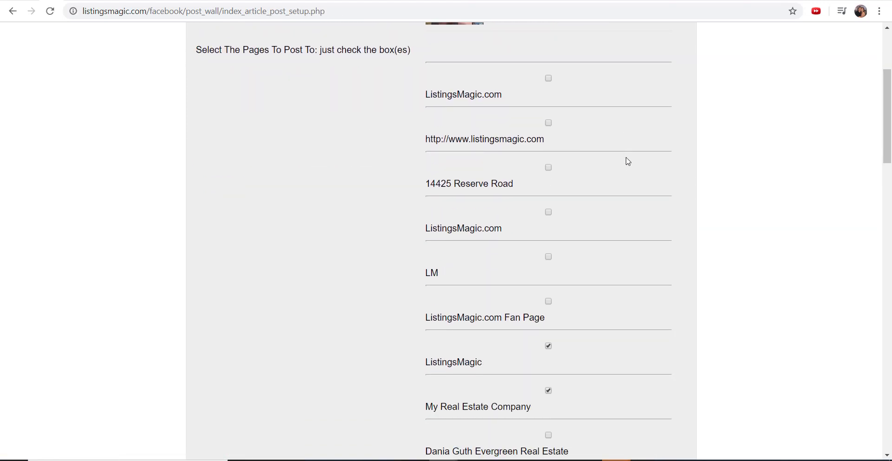
pyautogui.scroll(-1, 628, 162)
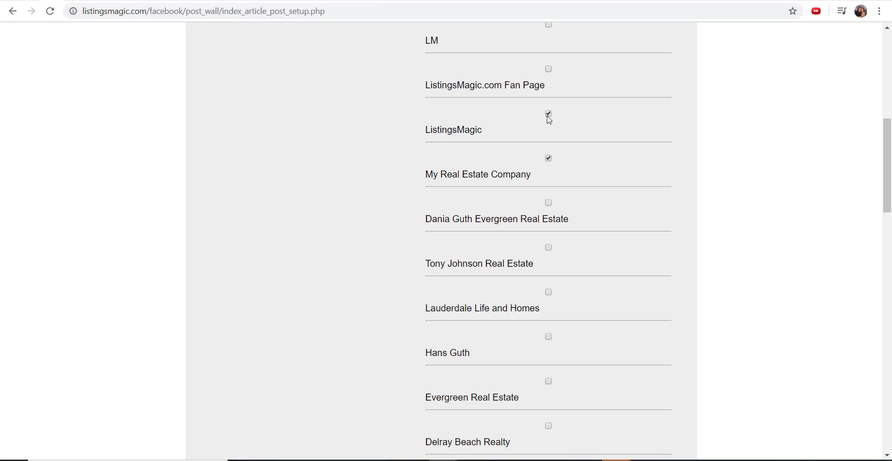
pyautogui.scroll(-3, 610, 180)
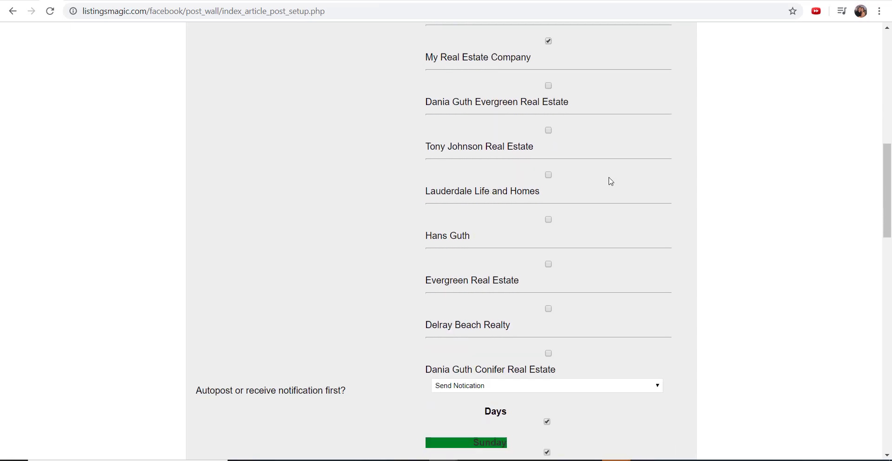
pyautogui.scroll(-5, 611, 181)
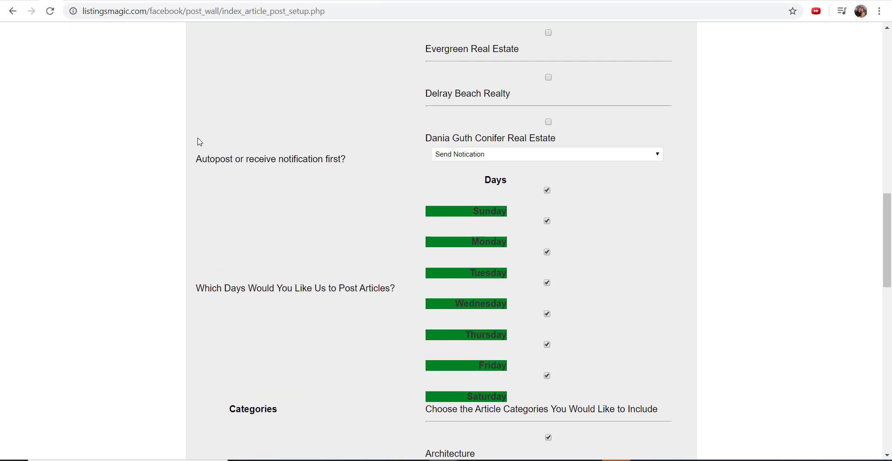
pyautogui.moveTo(194, 159); pyautogui.dragTo(357, 160)
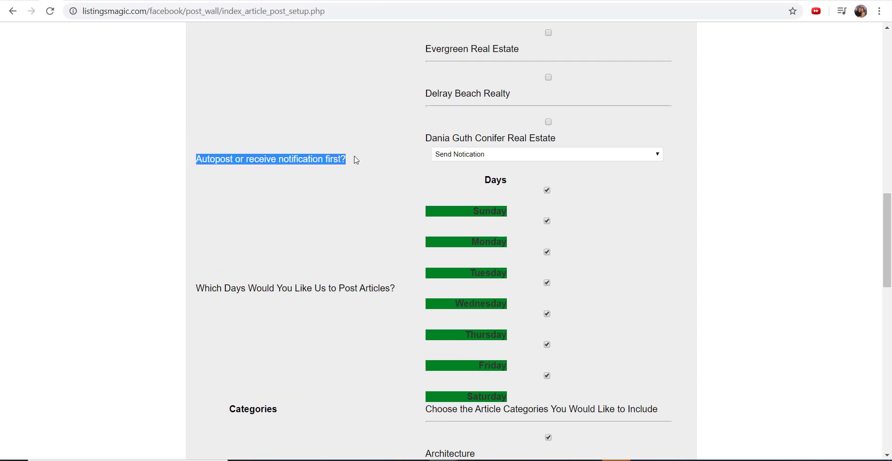
pyautogui.click(489, 159)
pyautogui.click(484, 176)
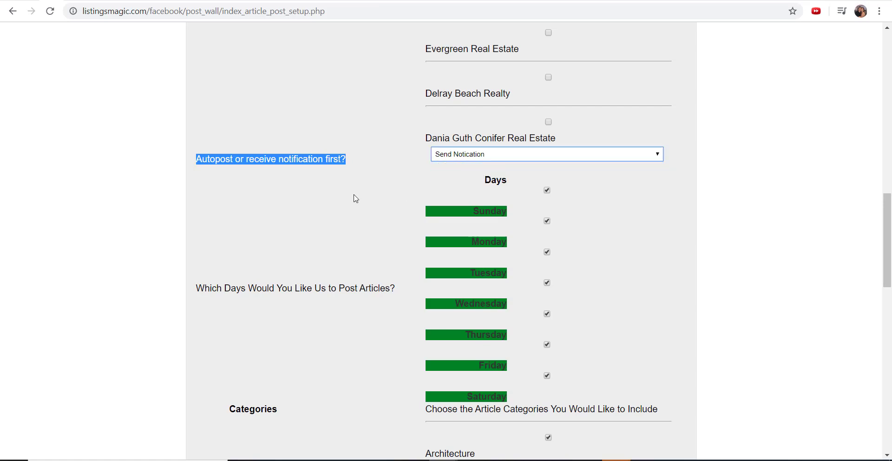
pyautogui.click(353, 199)
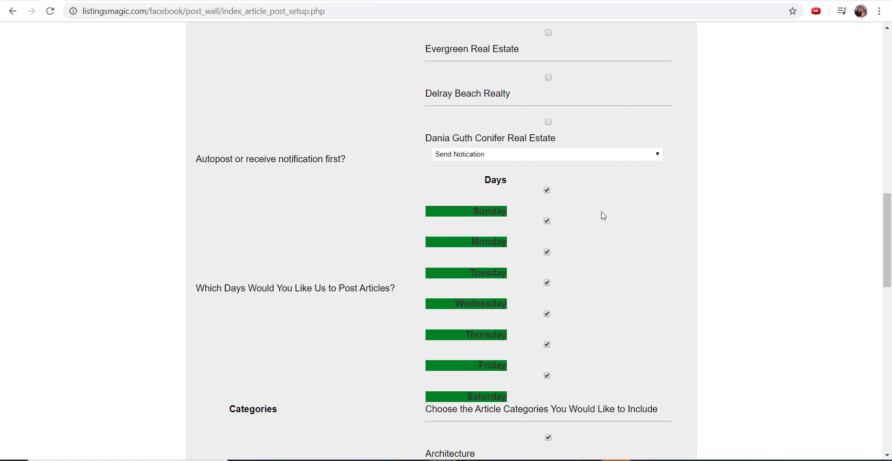
pyautogui.click(464, 215)
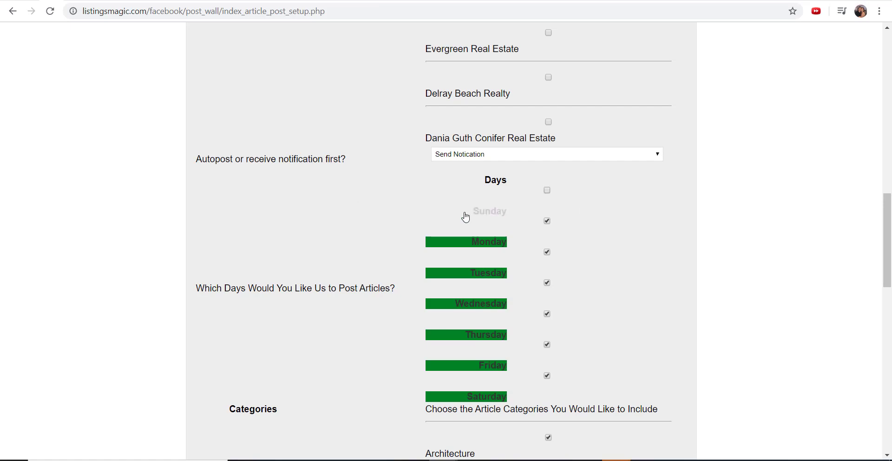
pyautogui.click(467, 245)
pyautogui.click(463, 277)
pyautogui.click(463, 307)
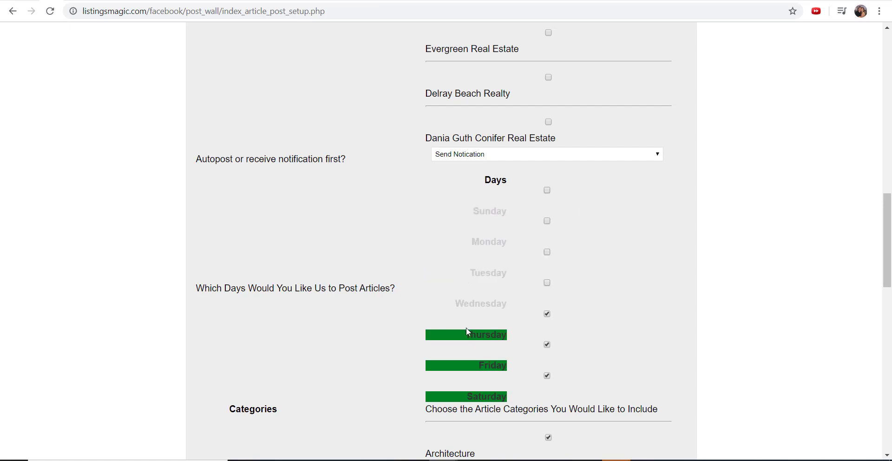
pyautogui.click(467, 332)
pyautogui.click(465, 367)
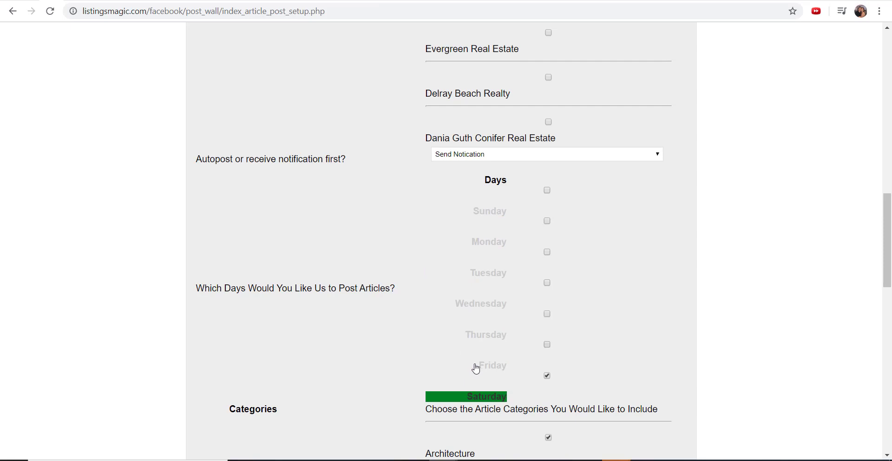
pyautogui.click(476, 366)
pyautogui.click(496, 334)
pyautogui.click(496, 306)
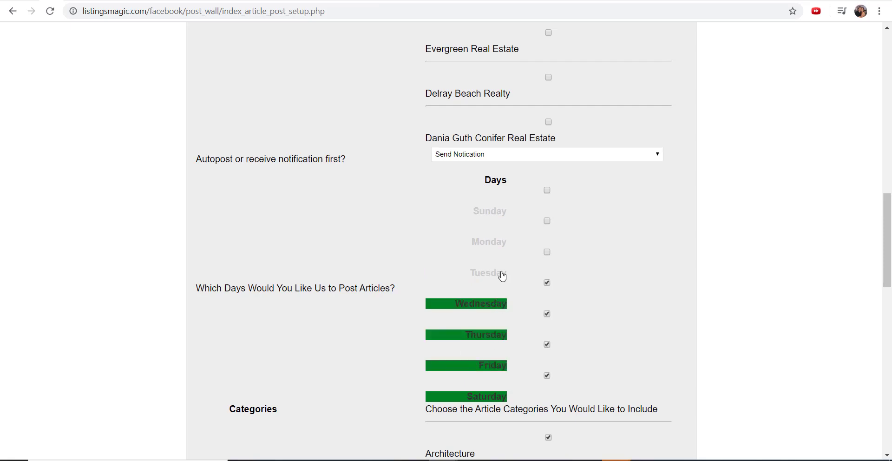
pyautogui.click(502, 276)
pyautogui.click(503, 238)
pyautogui.click(491, 213)
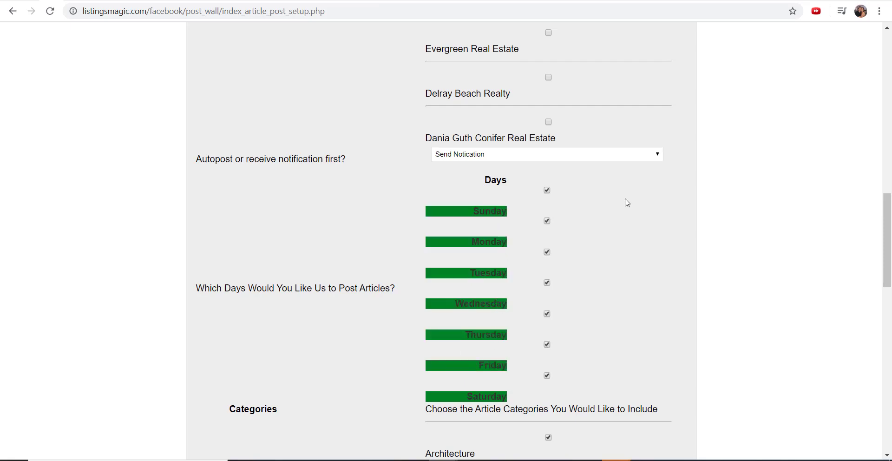
pyautogui.scroll(-6, 653, 219)
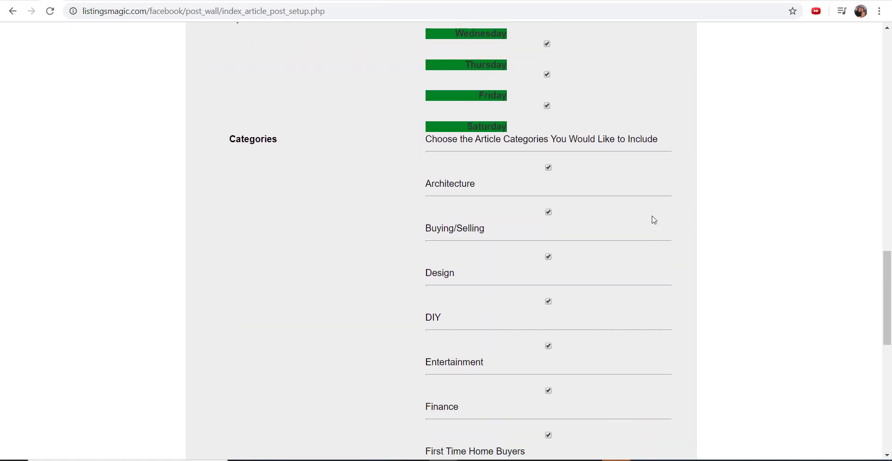
# Scroll through the Categories checkboxes to the bottom and submit the article-posting settings
pyautogui.scroll(-2, 653, 219)
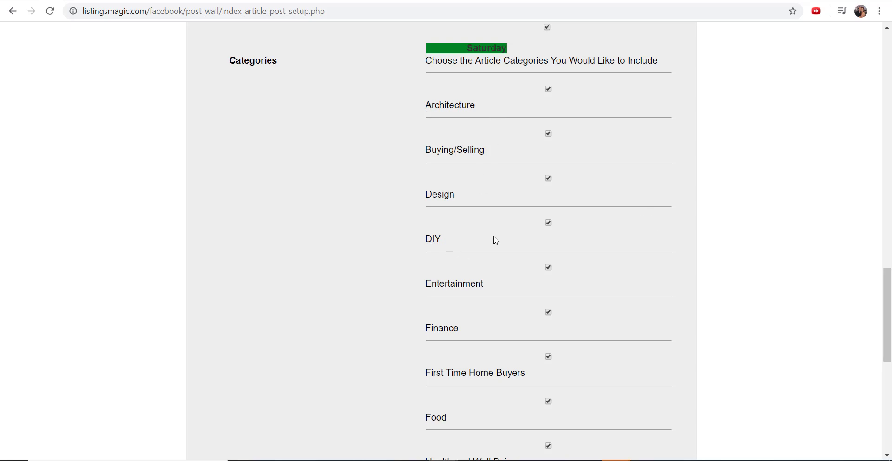
pyautogui.scroll(-4, 510, 373)
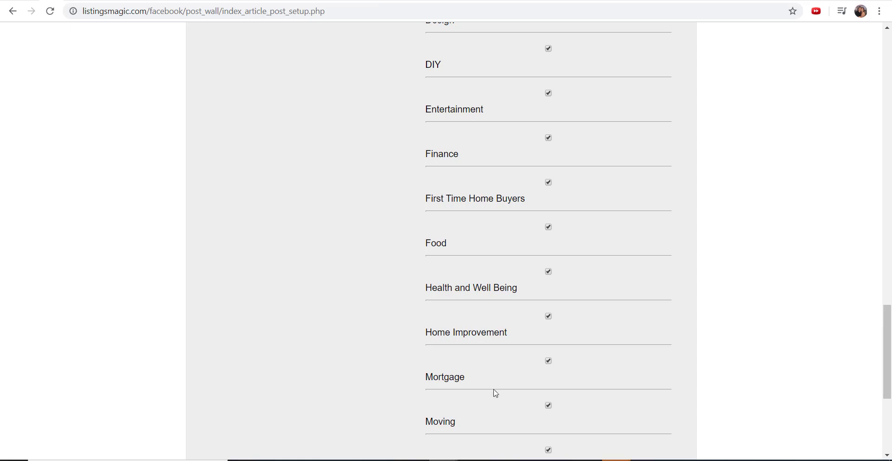
pyautogui.scroll(-4, 494, 391)
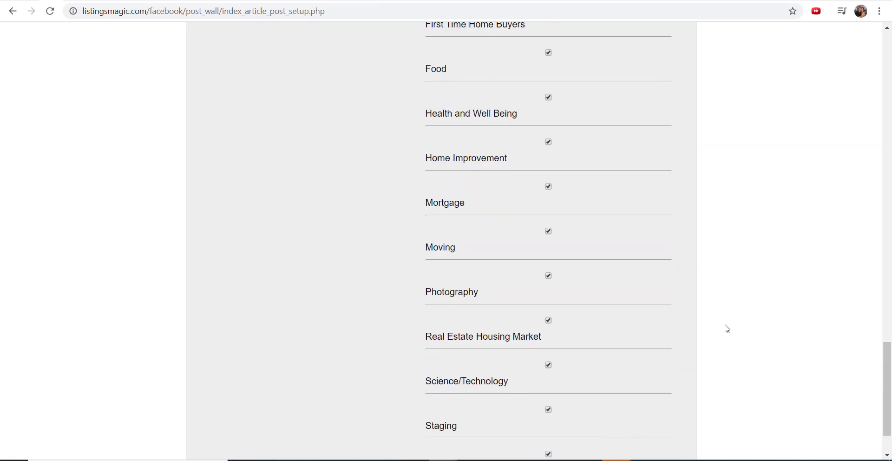
pyautogui.scroll(-2, 710, 330)
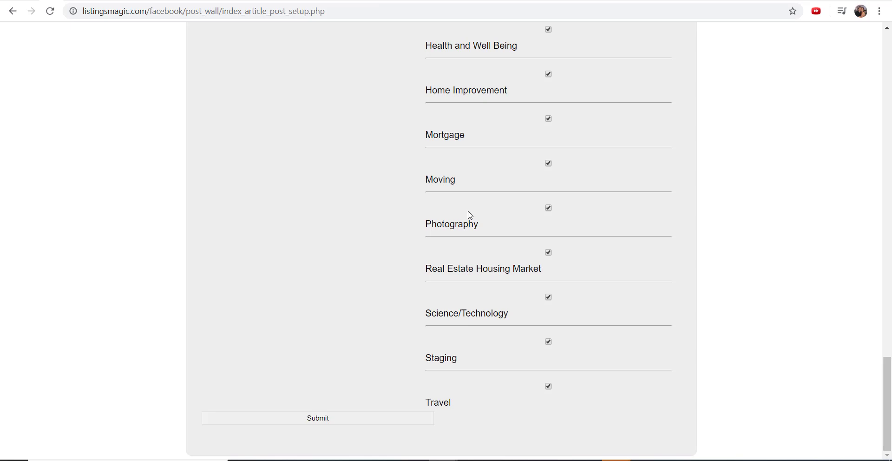
pyautogui.scroll(2, 470, 215)
pyautogui.scroll(-2, 470, 215)
pyautogui.click(322, 420)
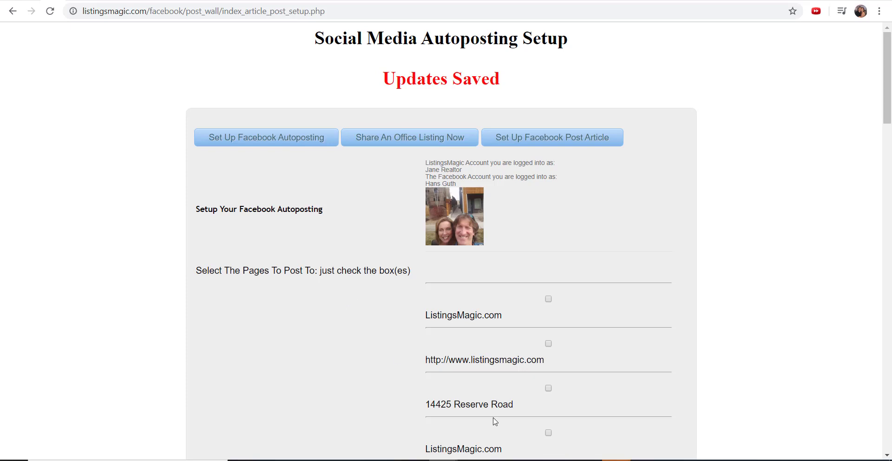
# In Thunderbird, open the Article Posting Notification email and follow its Click to View link into Chrome
pyautogui.hotkey('alt', 'Tab')
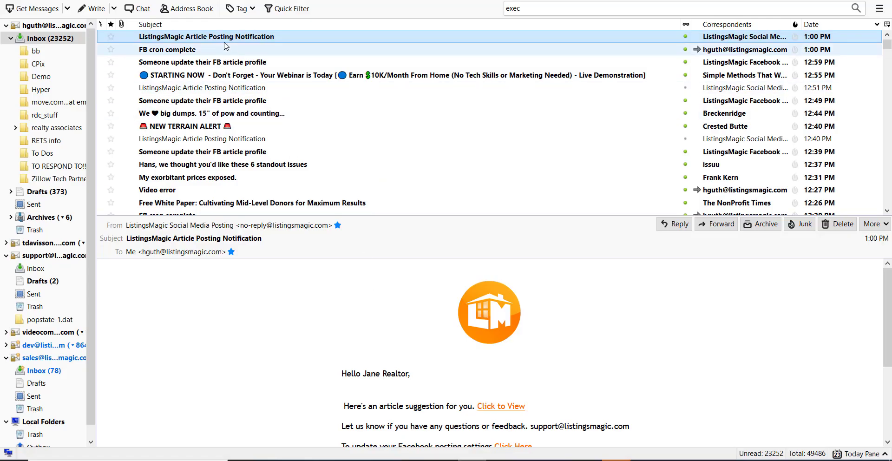
pyautogui.doubleClick(162, 41)
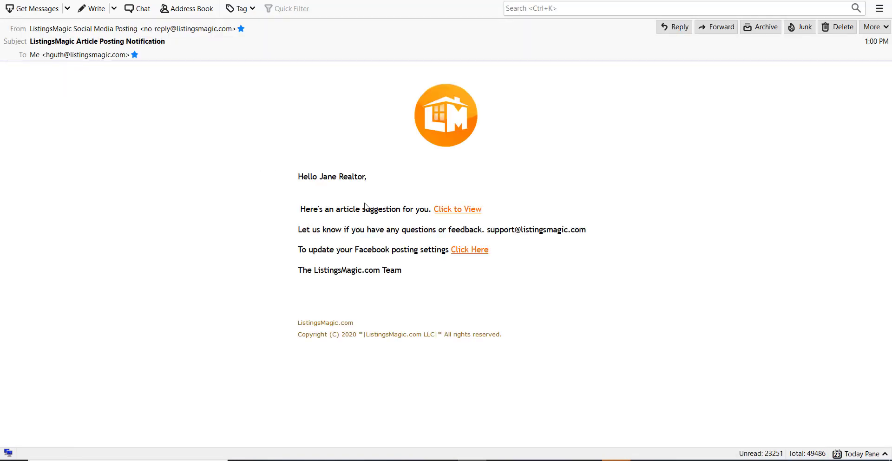
pyautogui.click(472, 210)
pyautogui.hotkey('alt', 'Tab')
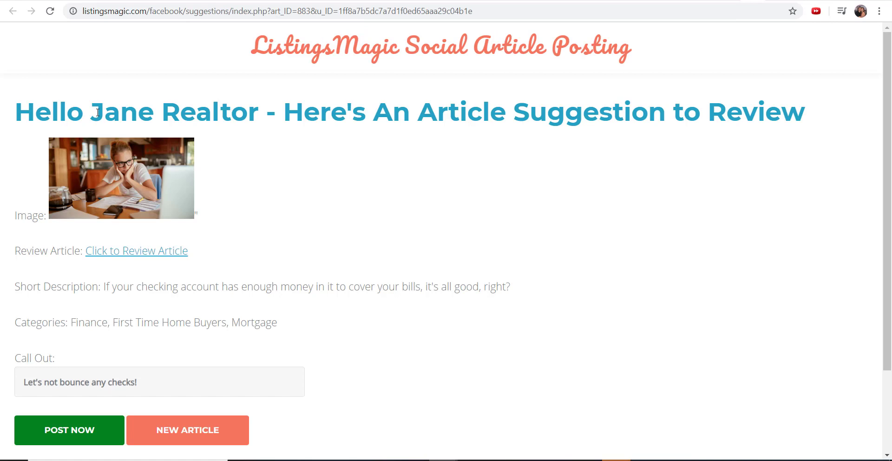
# Highlight the agent's name in the article suggestion page heading
pyautogui.moveTo(97, 112); pyautogui.dragTo(248, 100)
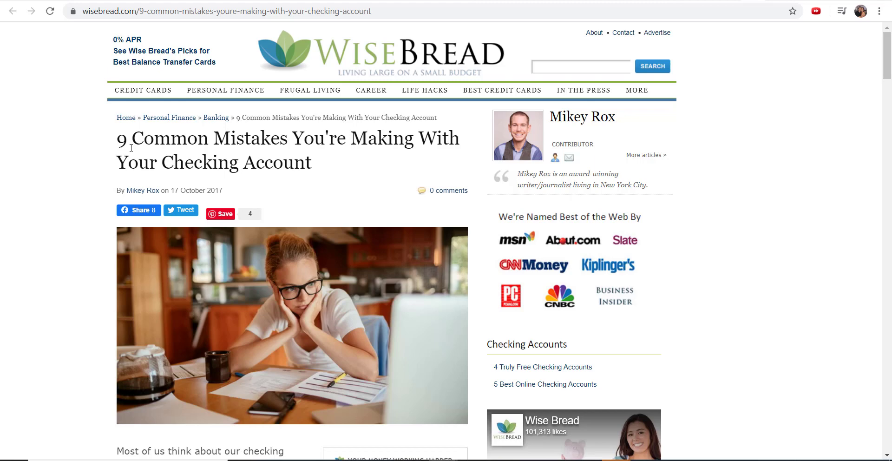
# Highlight the Wise Bread article title, scroll the article, then return to the ListingsMagic suggestion tab
pyautogui.moveTo(117, 139); pyautogui.dragTo(321, 172)
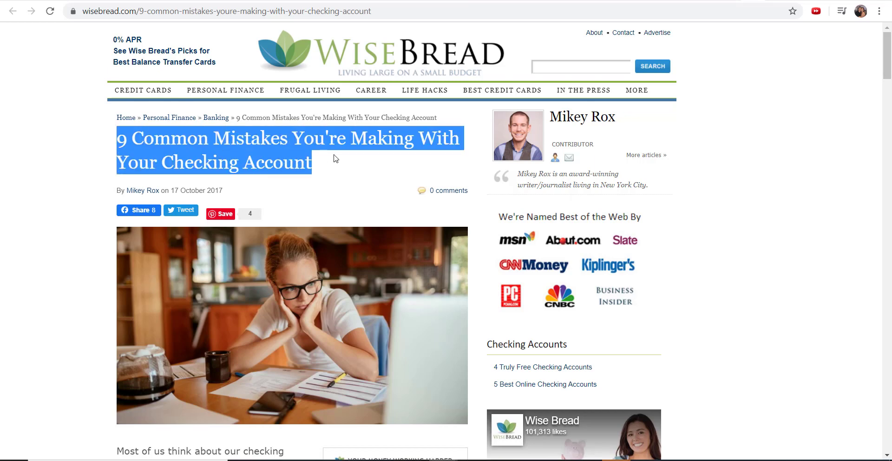
pyautogui.click(333, 158)
pyautogui.scroll(-4, 293, 221)
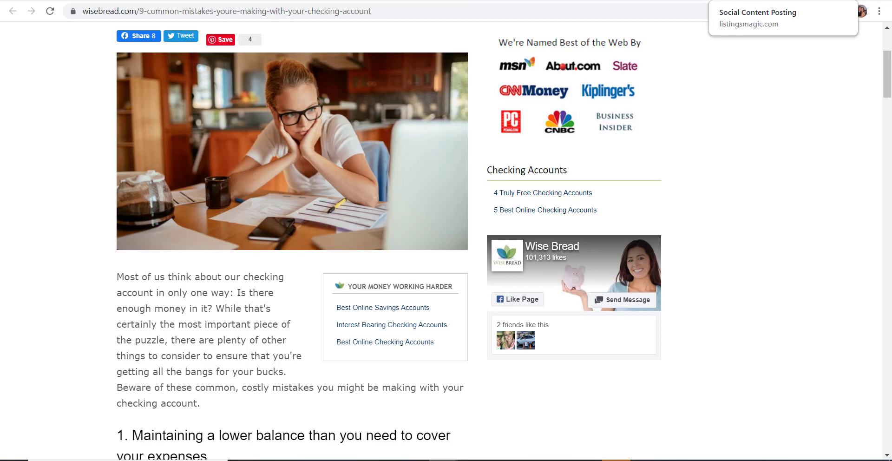
pyautogui.click(785, 16)
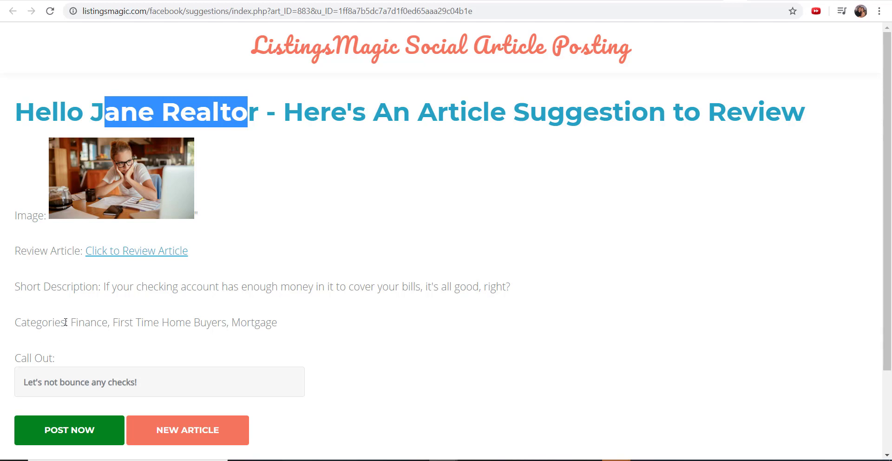
# Change the call out to 'Let's not bounce any checks, I have done that too many times.' and post the article
pyautogui.moveTo(71, 324); pyautogui.dragTo(309, 330)
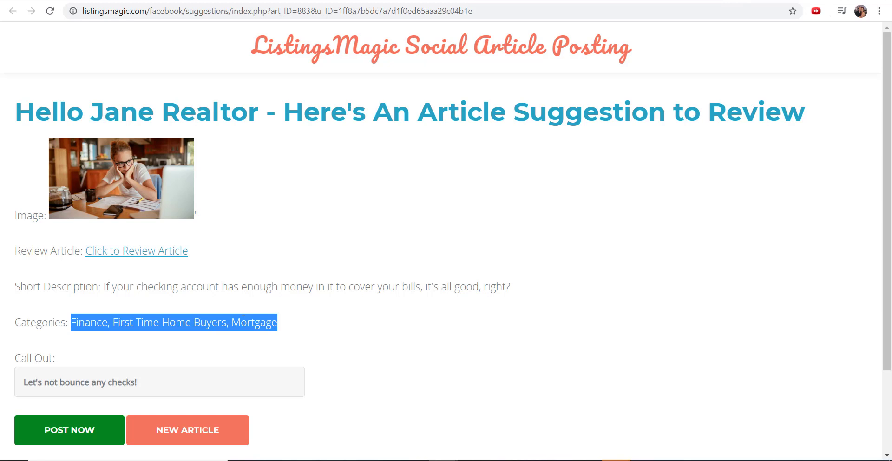
pyautogui.click(229, 321)
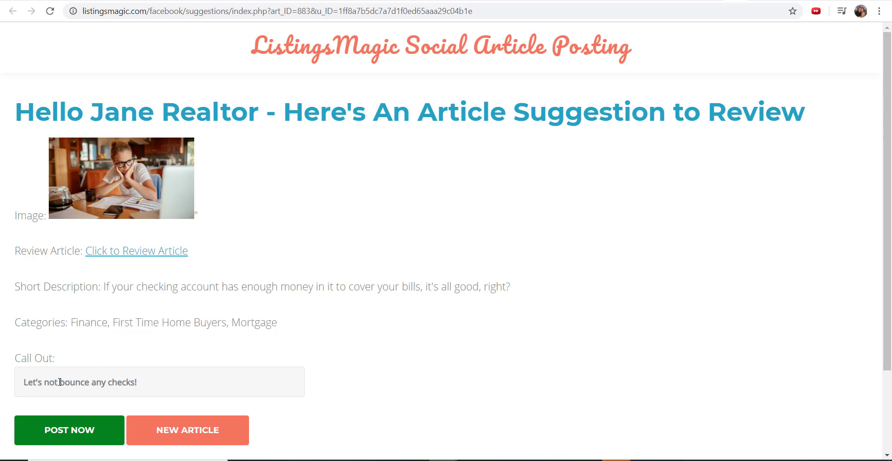
pyautogui.moveTo(24, 385); pyautogui.dragTo(160, 375)
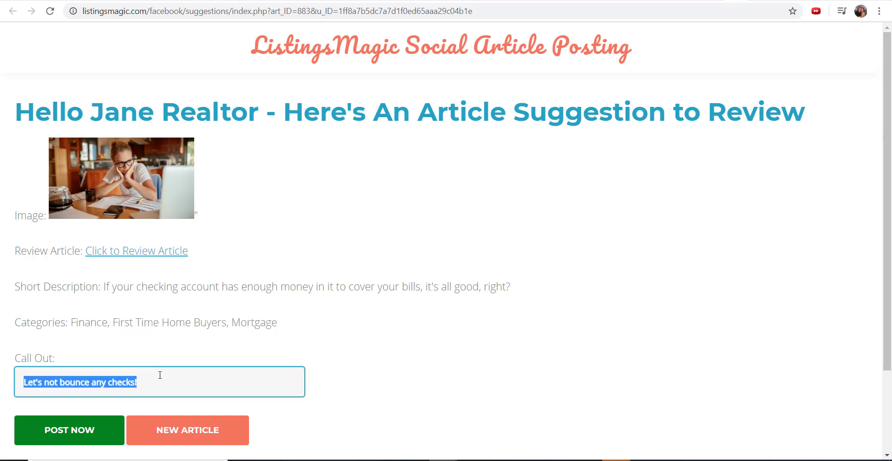
pyautogui.click(160, 375)
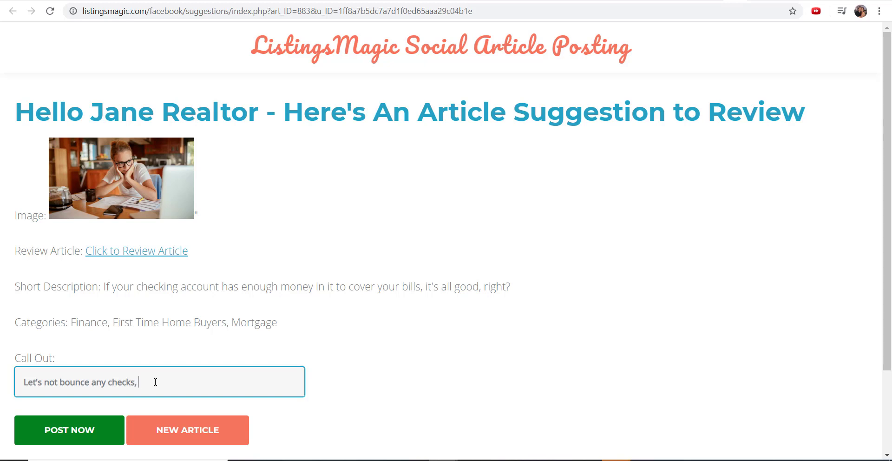
pyautogui.write('I have done that too many times.')
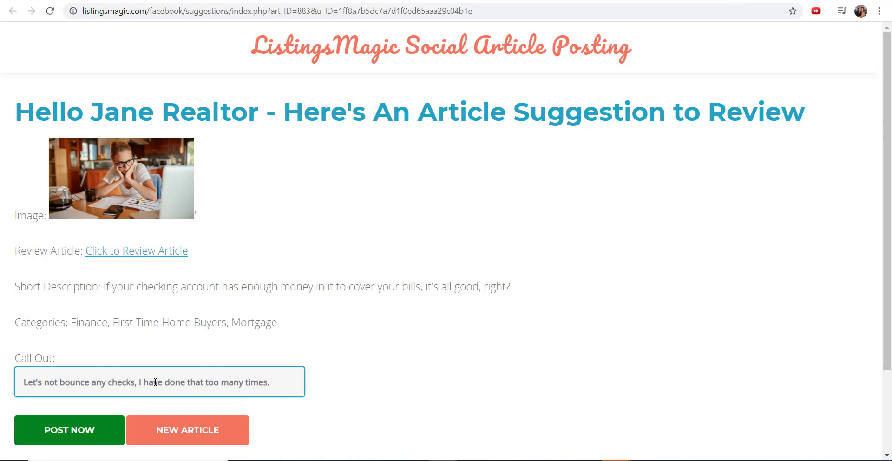
pyautogui.click(62, 427)
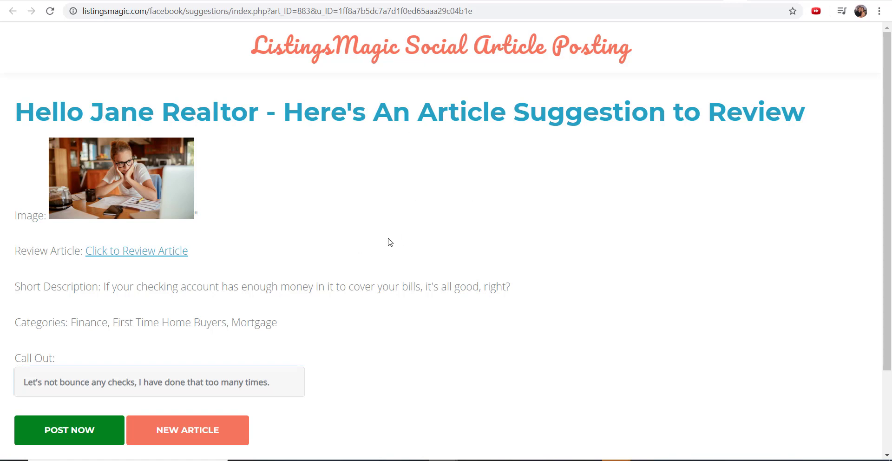
pyautogui.click(546, 82)
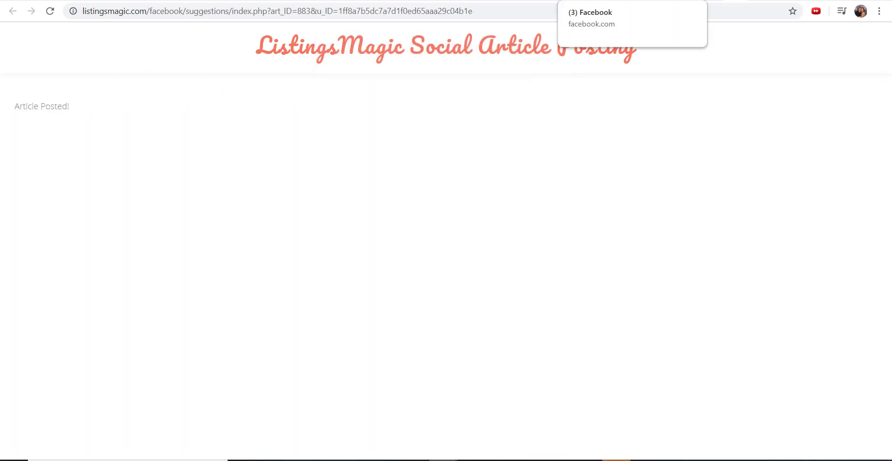
# On Facebook, open the My Real Estate Company page and scroll down to the new checking-account post
pyautogui.click(573, 5)
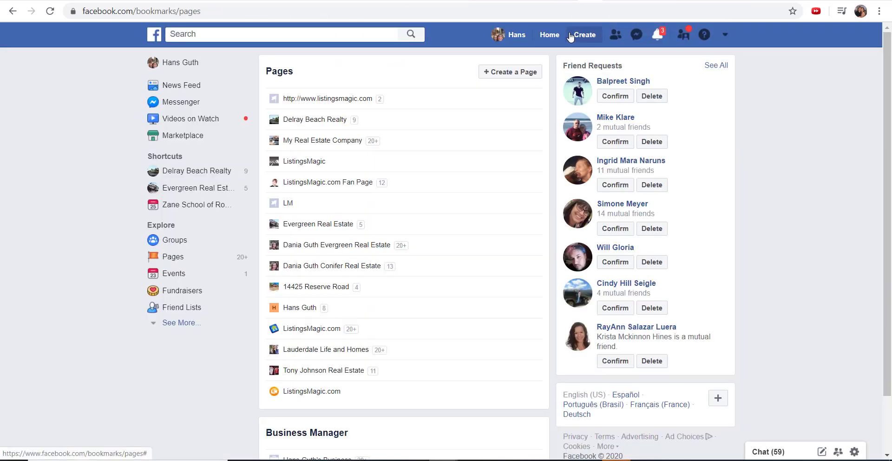
pyautogui.click(315, 141)
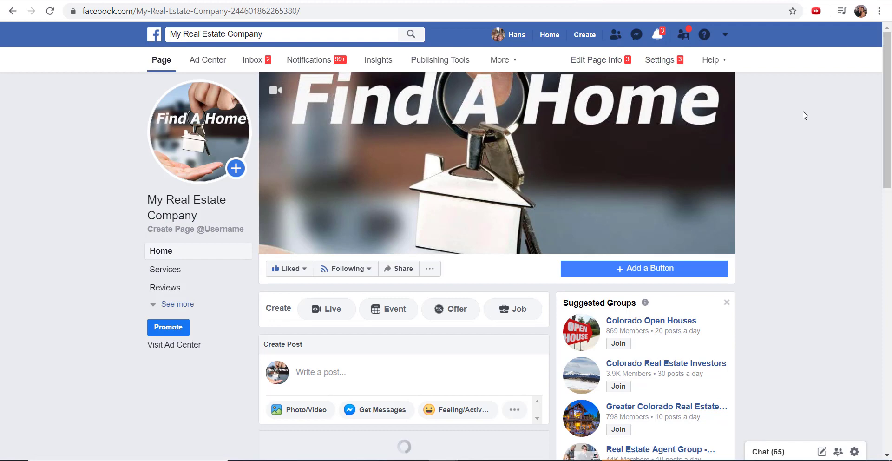
pyautogui.scroll(-9, 805, 115)
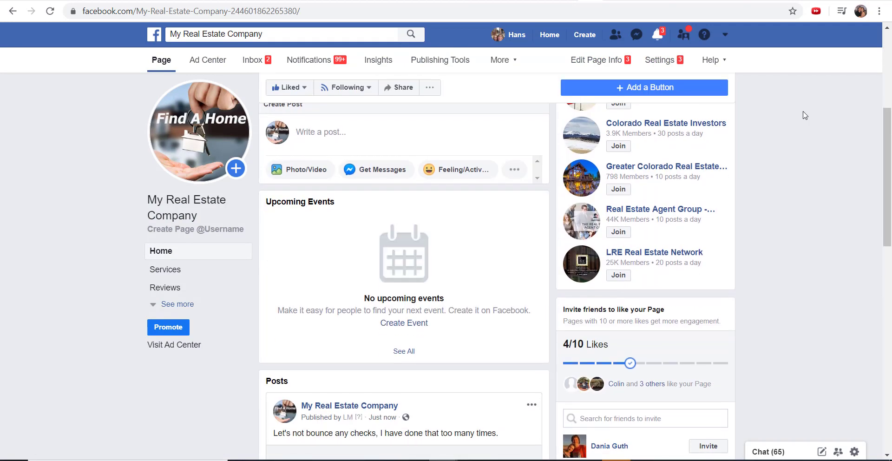
pyautogui.scroll(-1, 805, 115)
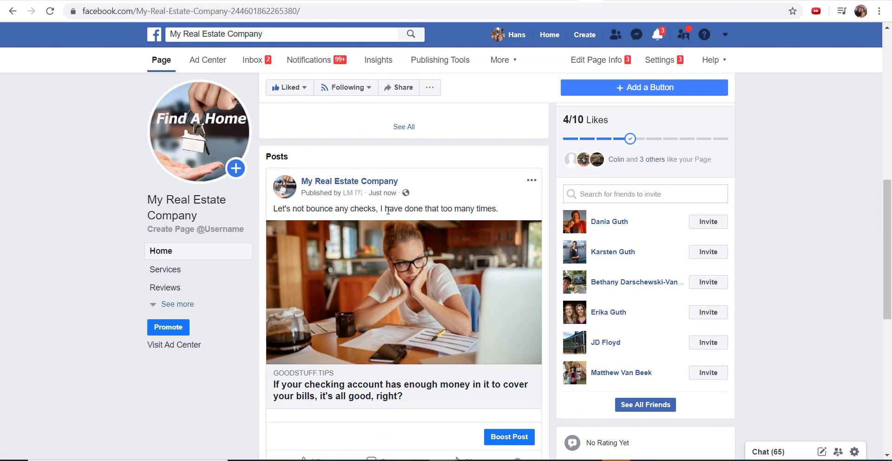
pyautogui.scroll(-2, 442, 302)
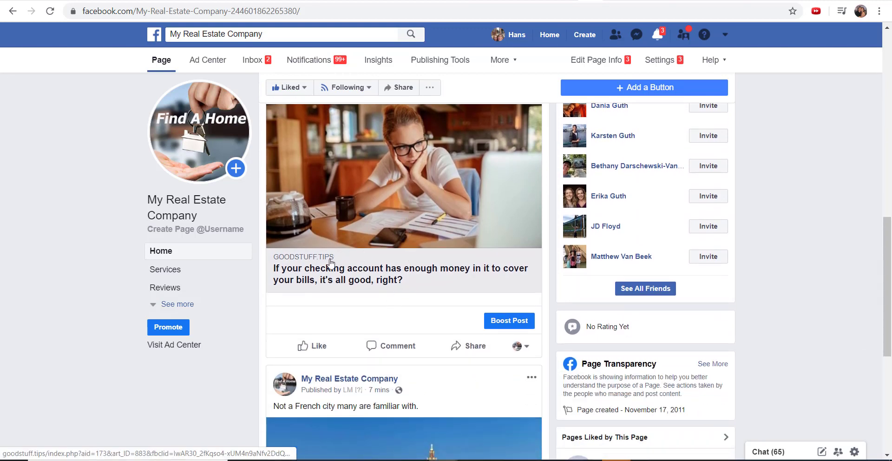
# Open the post's checking-account article link and browse it on goodstuff.tips beneath the realtor banner
pyautogui.click(404, 177)
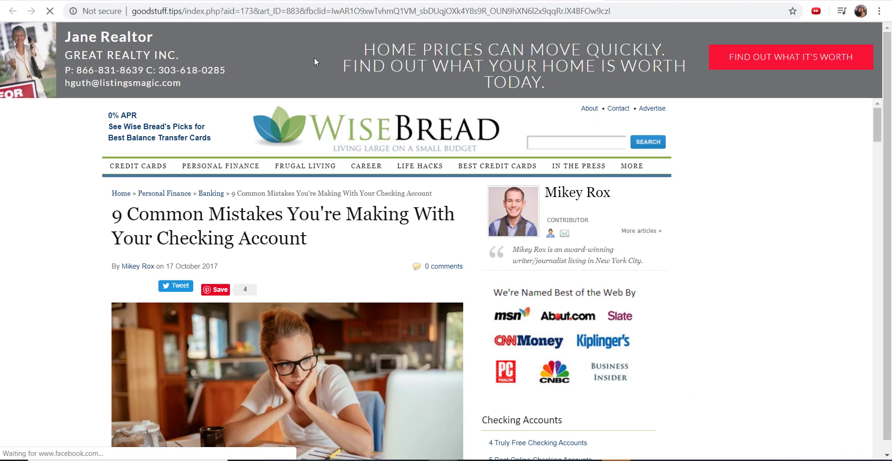
pyautogui.moveTo(361, 46); pyautogui.dragTo(854, 58)
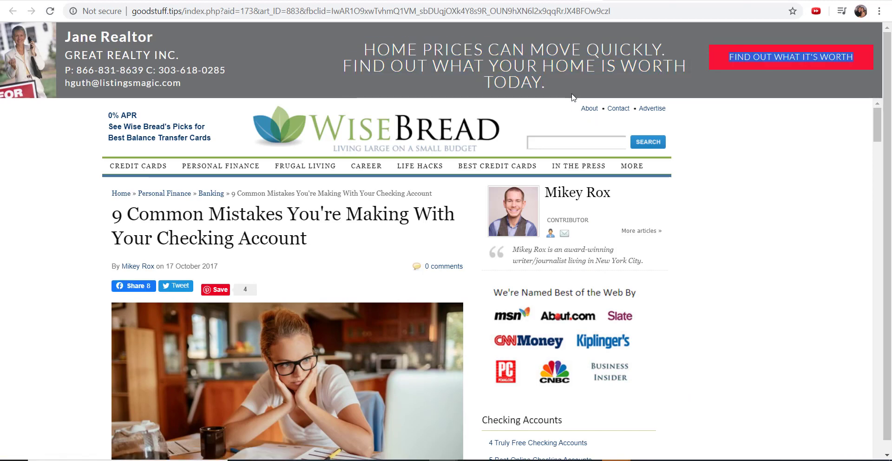
pyautogui.click(782, 88)
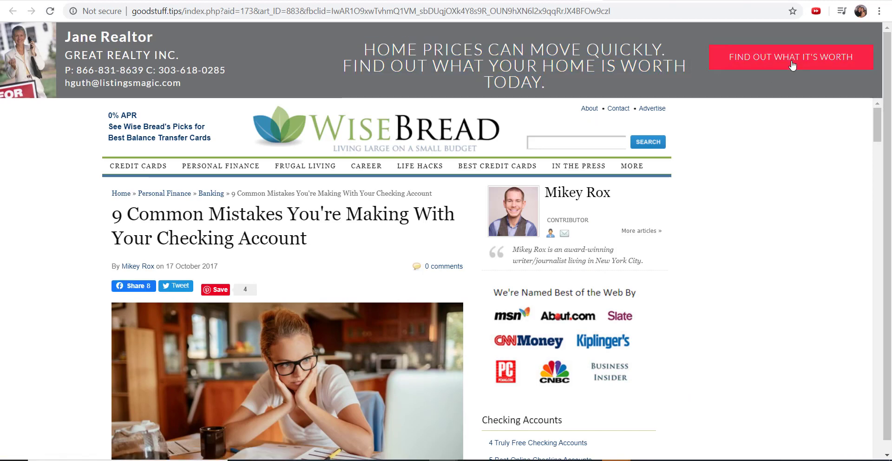
pyautogui.scroll(-4, 797, 156)
pyautogui.scroll(-19, 797, 155)
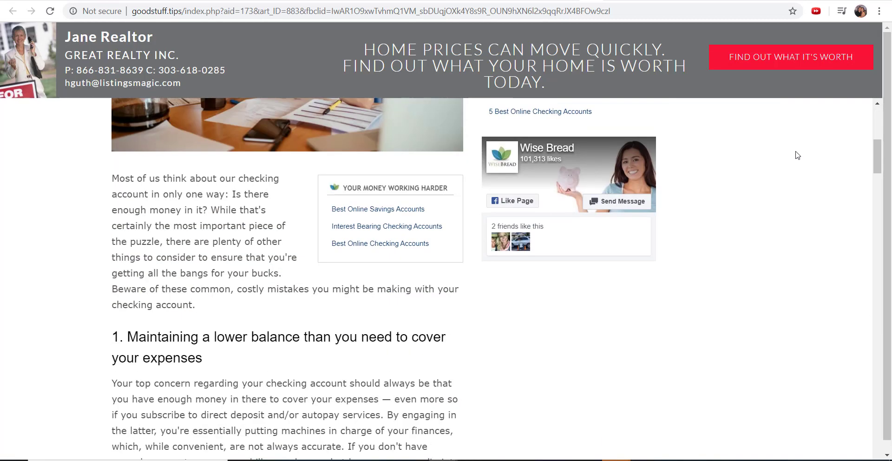
pyautogui.scroll(20, 771, 162)
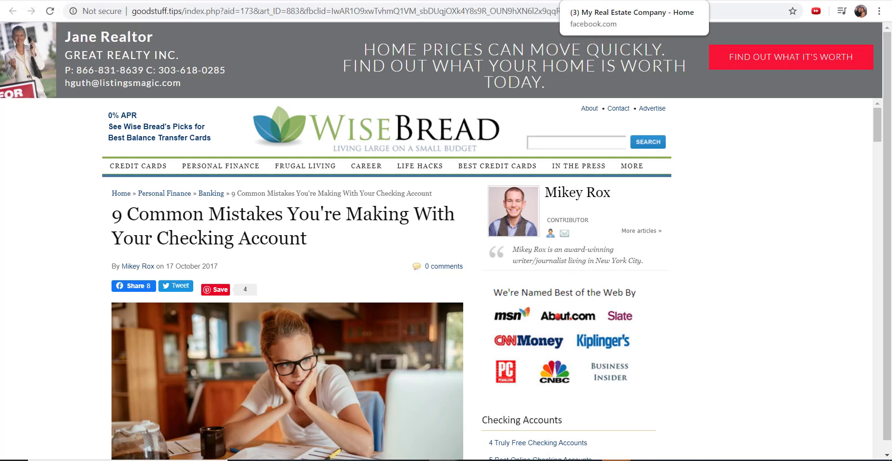
# Return to the Facebook tab and scroll the page feed down and back up to Posts
pyautogui.click(766, 0)
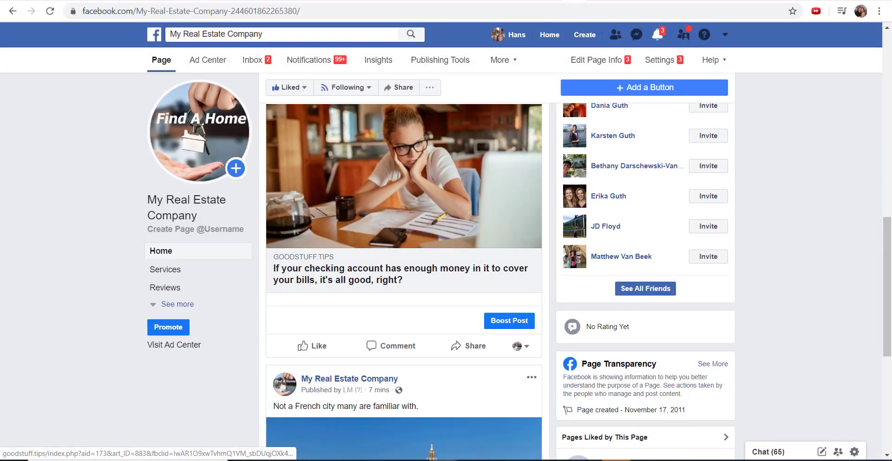
pyautogui.scroll(-5, 375, 206)
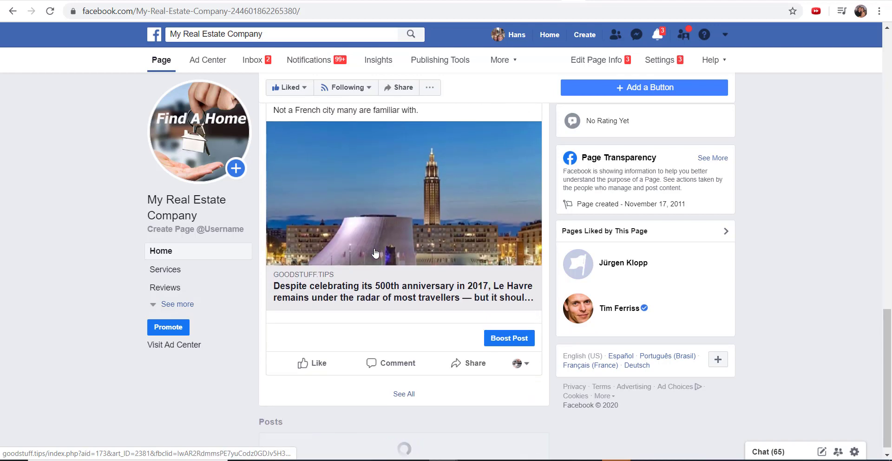
pyautogui.scroll(10, 246, 182)
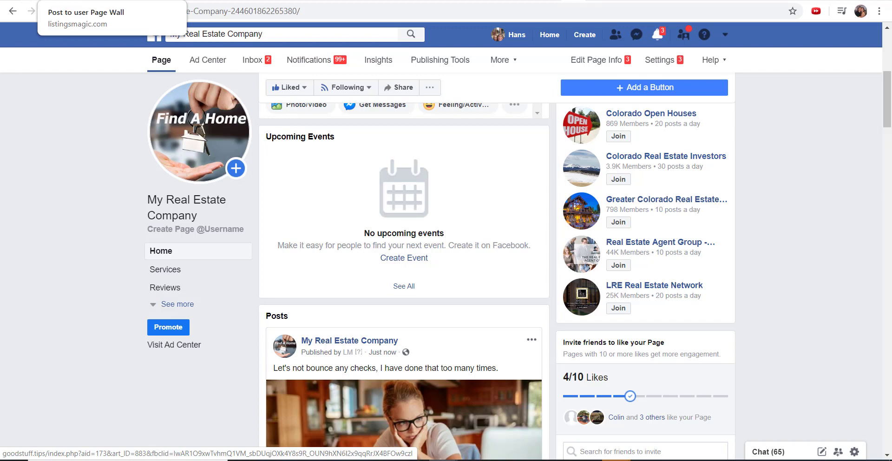
# Return to the ListingsMagic posting page and reload it
pyautogui.click(725, 1)
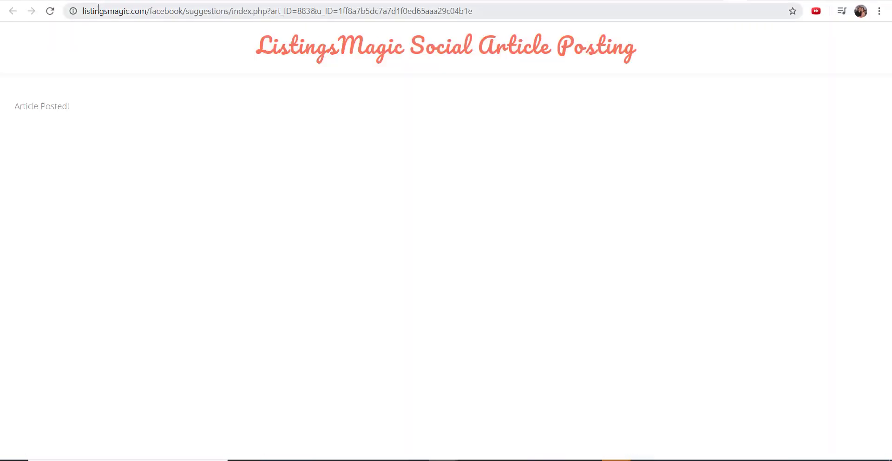
pyautogui.rightClick(645, 43)
pyautogui.click(668, 74)
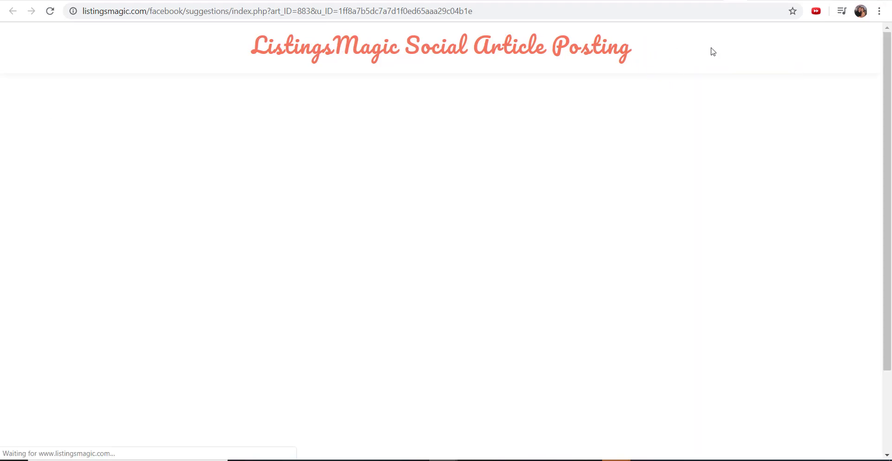
# Load the 'Must-have gear for your new Apple Watch.' suggestion and highlight its short description
pyautogui.scroll(-2, 398, 208)
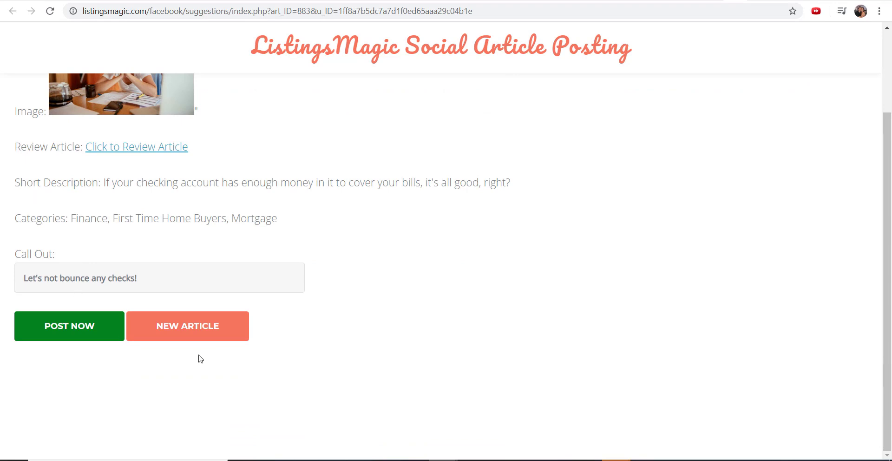
pyautogui.click(191, 327)
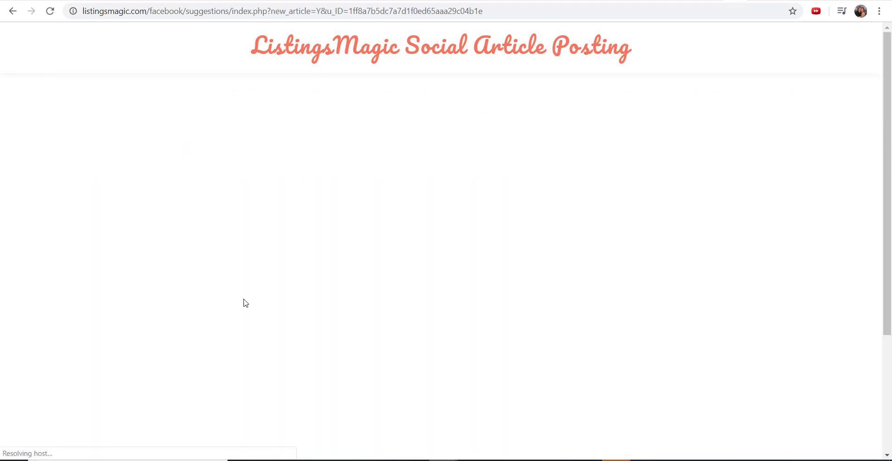
pyautogui.scroll(-1, 442, 225)
pyautogui.scroll(-2, 442, 226)
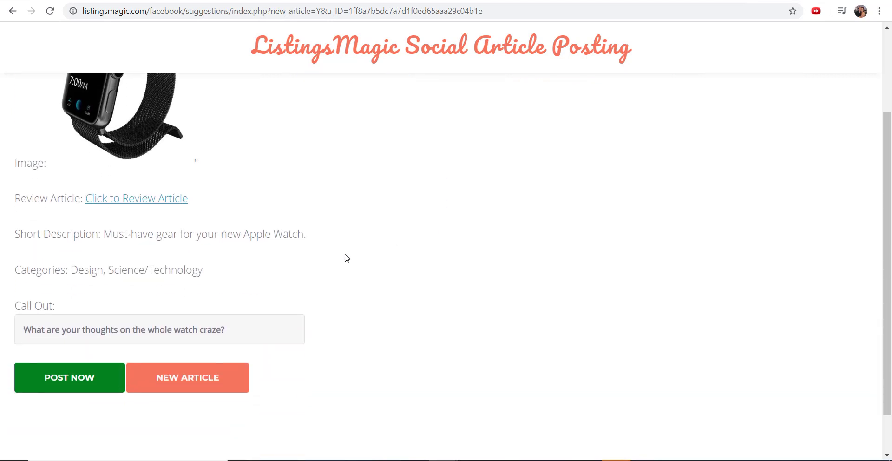
pyautogui.moveTo(146, 233); pyautogui.dragTo(320, 237)
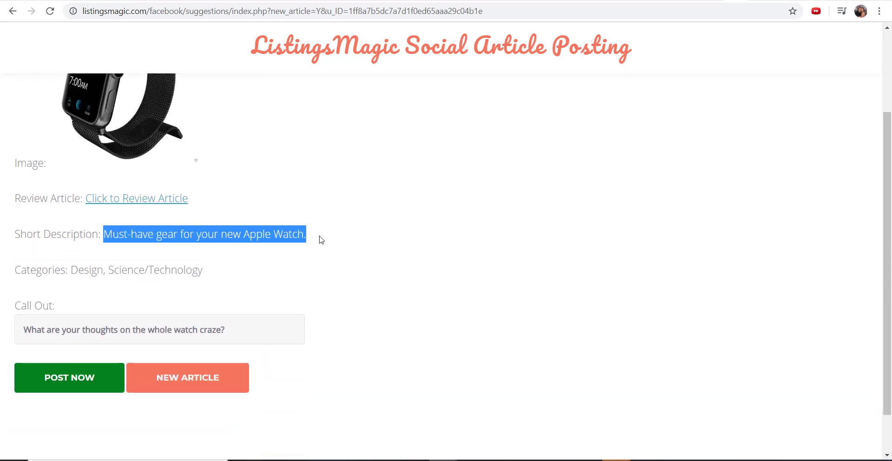
pyautogui.click(72, 269)
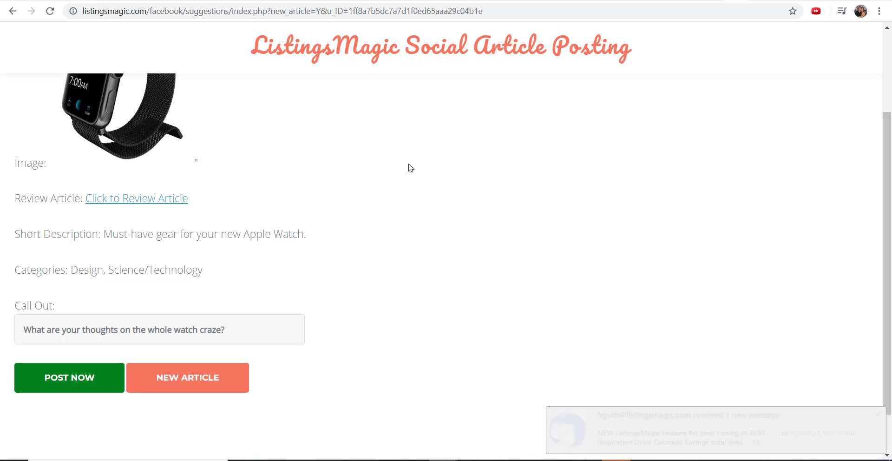
pyautogui.click(877, 415)
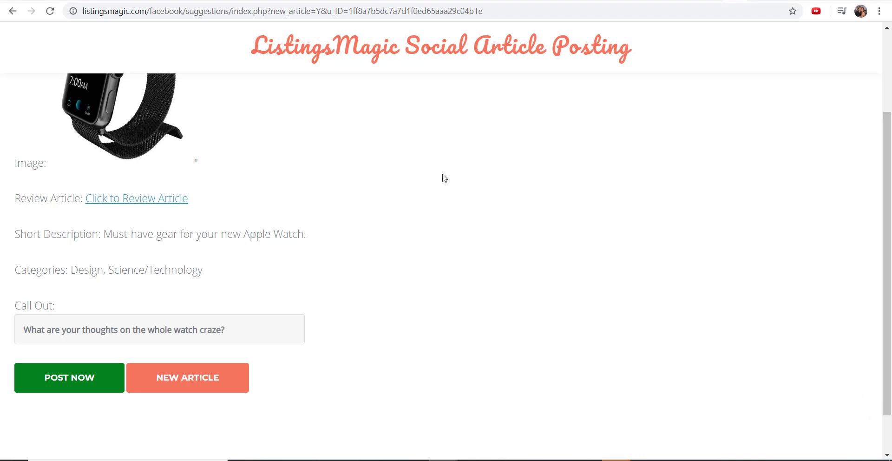